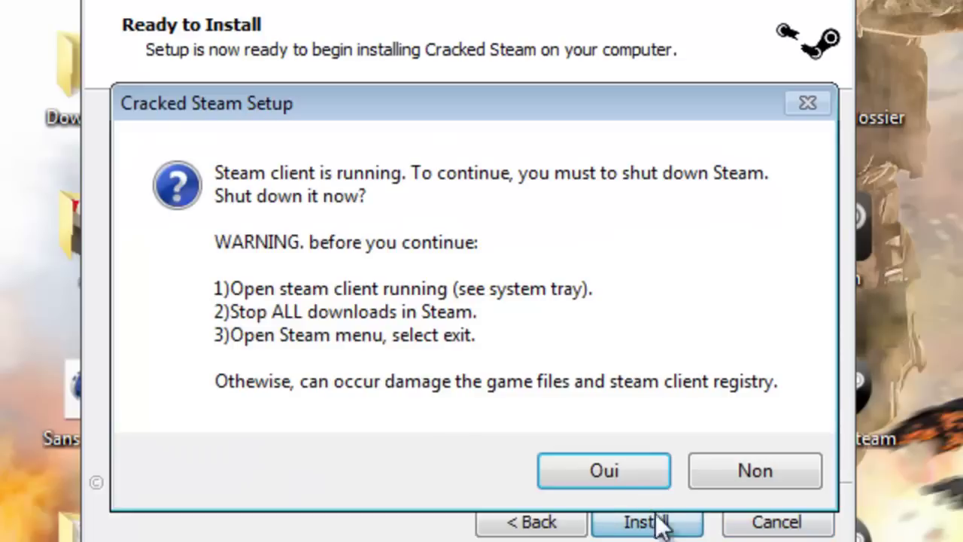
Agree to shut down the running Steam client and finish the Cracked Steam setup with Launch - Cracked Steam enabled.
left_click(632, 486)
left_click_drag(569, 7, 489, 4)
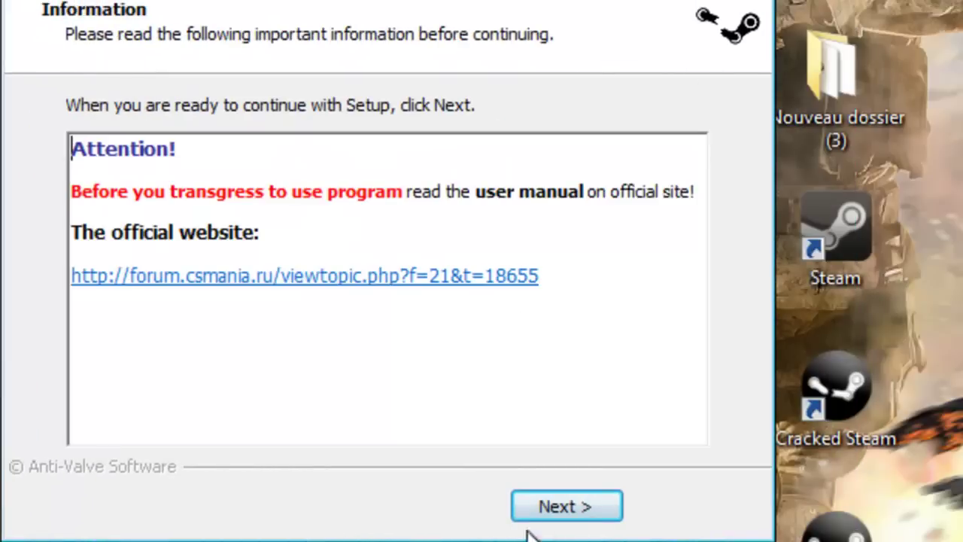
left_click(548, 508)
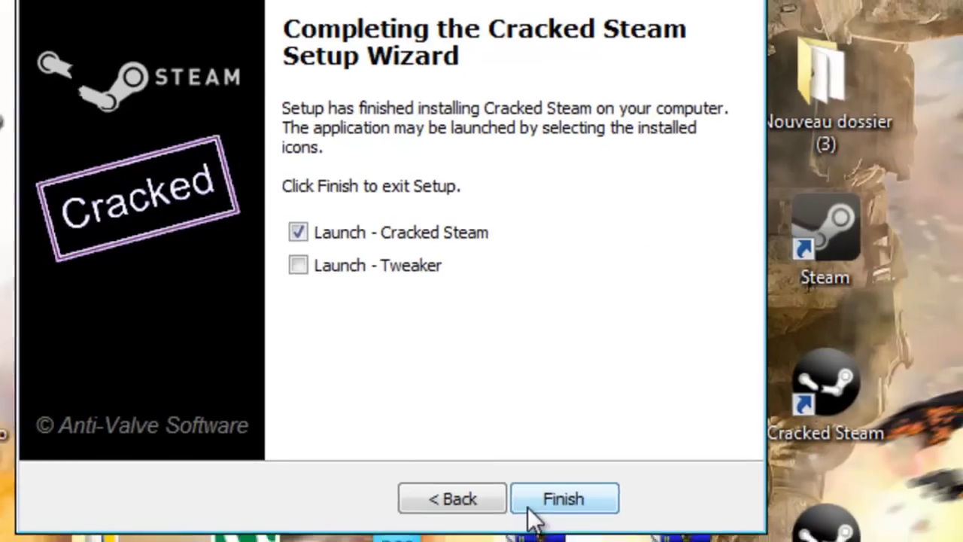
left_click(528, 514)
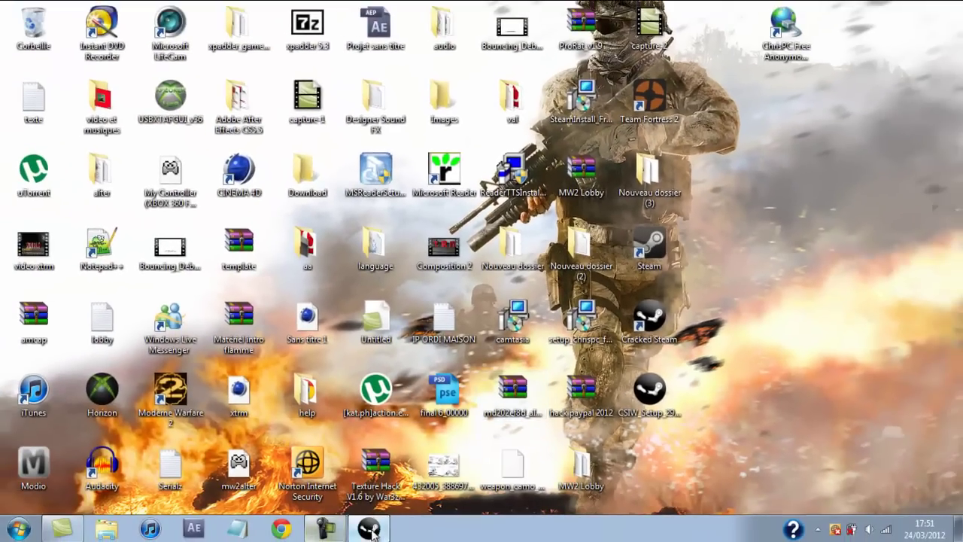
Answer the update prompt for version 17.03.2012 and open the official forum.csmania.ru website from the update page.
left_click(368, 529)
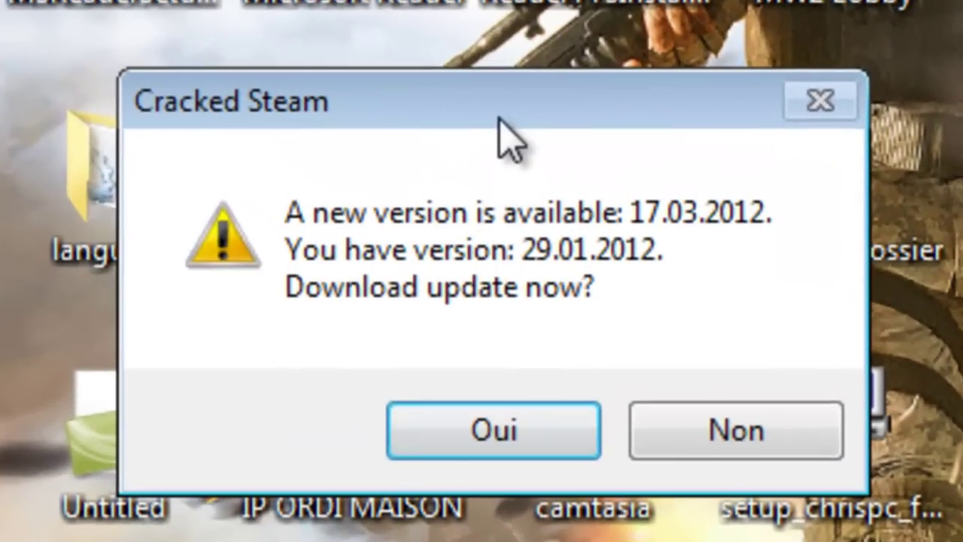
left_click_drag(509, 139, 297, 89)
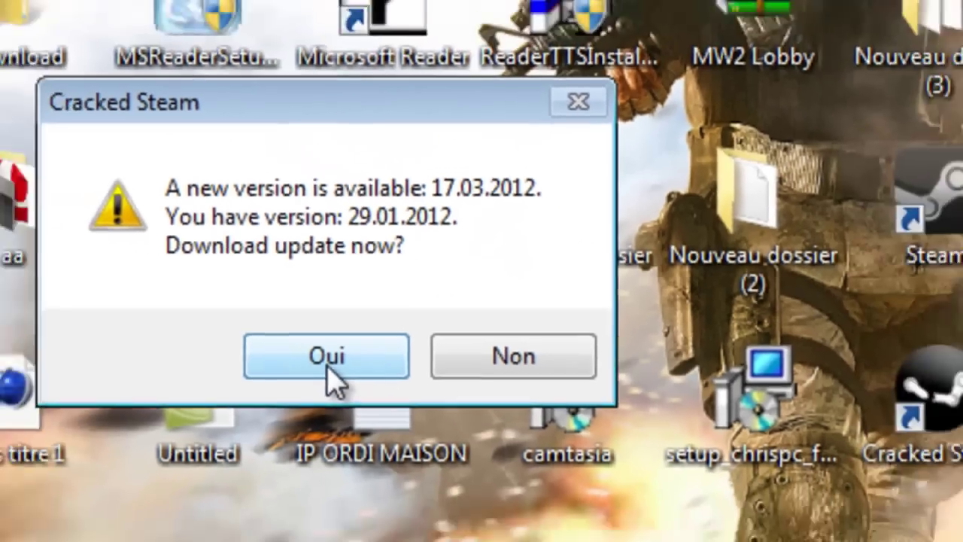
left_click(282, 399)
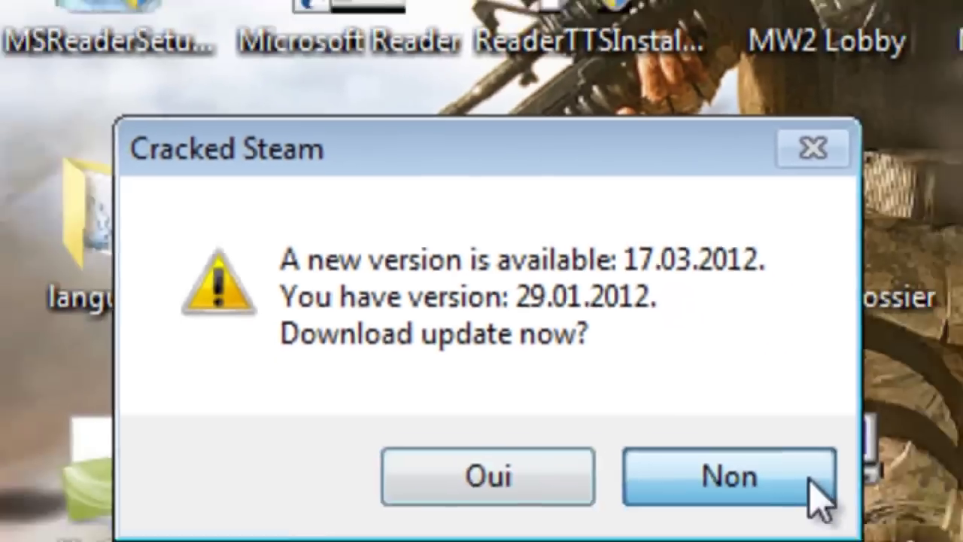
left_click(810, 486)
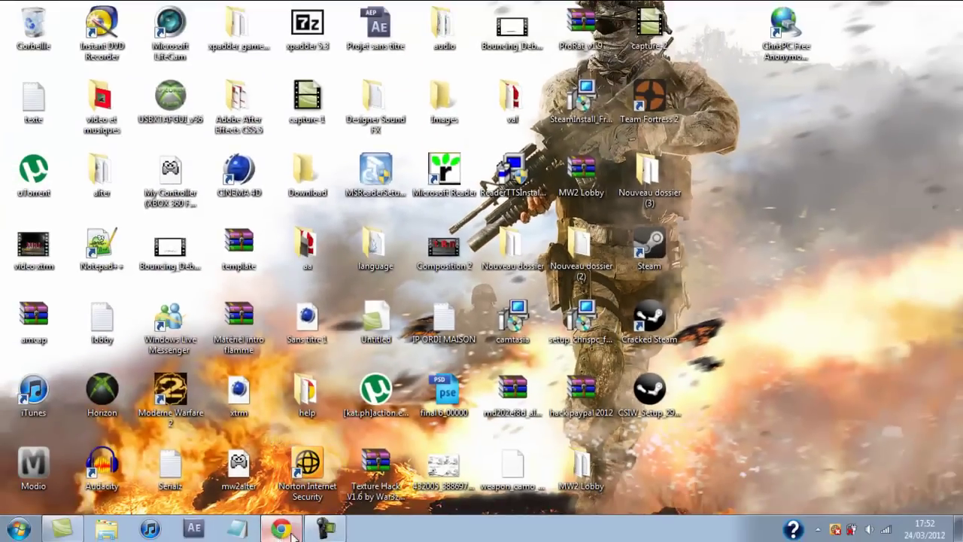
left_click(292, 531)
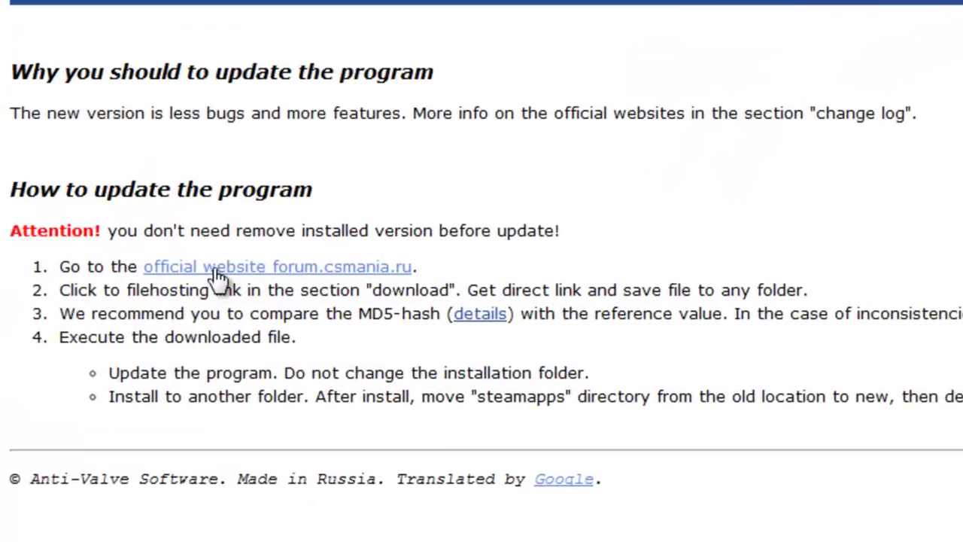
left_click(214, 269)
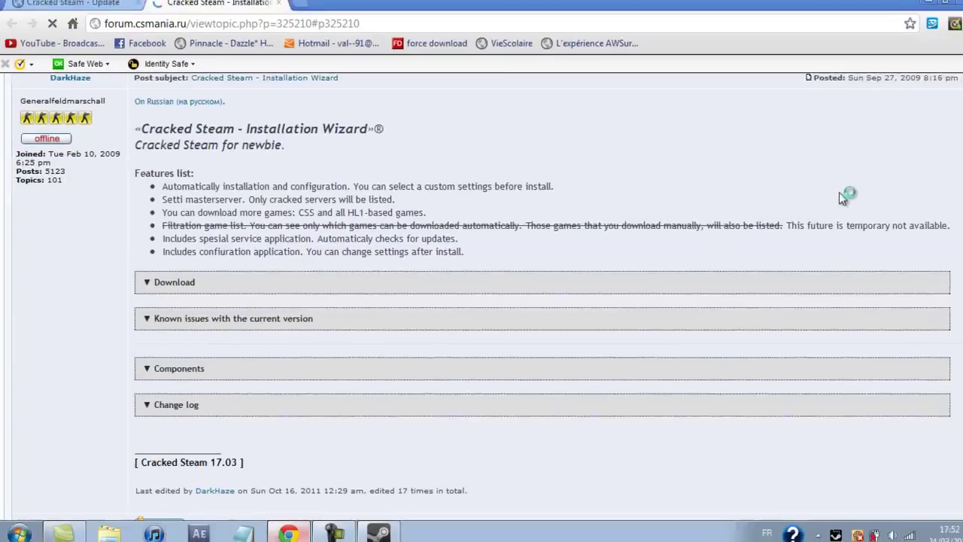
Switch the forum's display language to Russian.
scroll(959, 147, "up", 5)
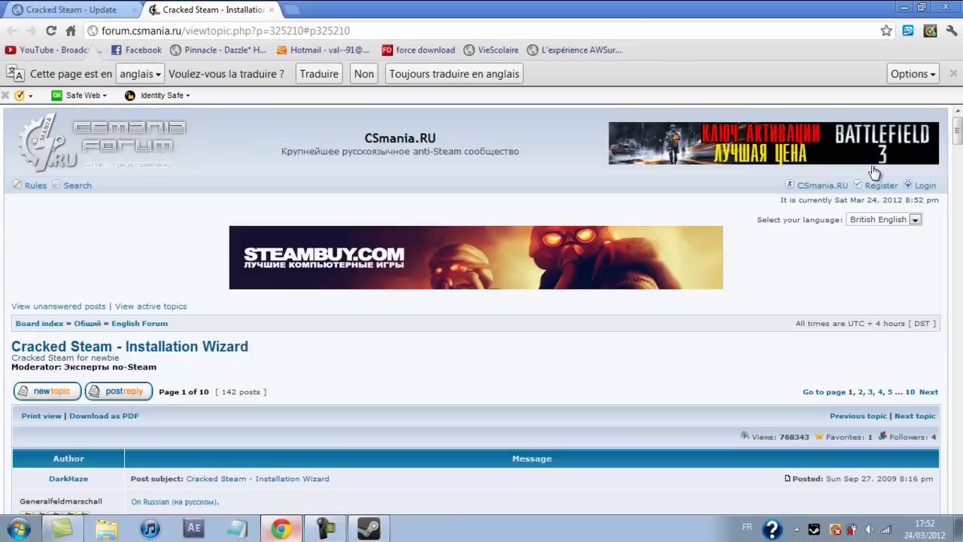
scroll(737, 223, "down", 1)
scroll(737, 225, "up", 1)
left_click(911, 219)
left_click(892, 239)
left_click(908, 220)
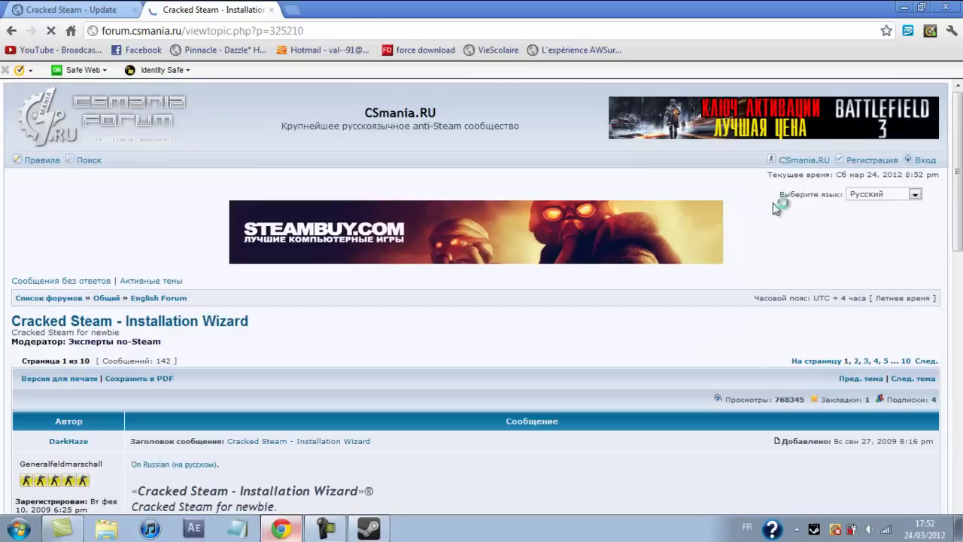
Set the forum's display language back to British English.
left_click(888, 194)
left_click(897, 220)
left_click(898, 220)
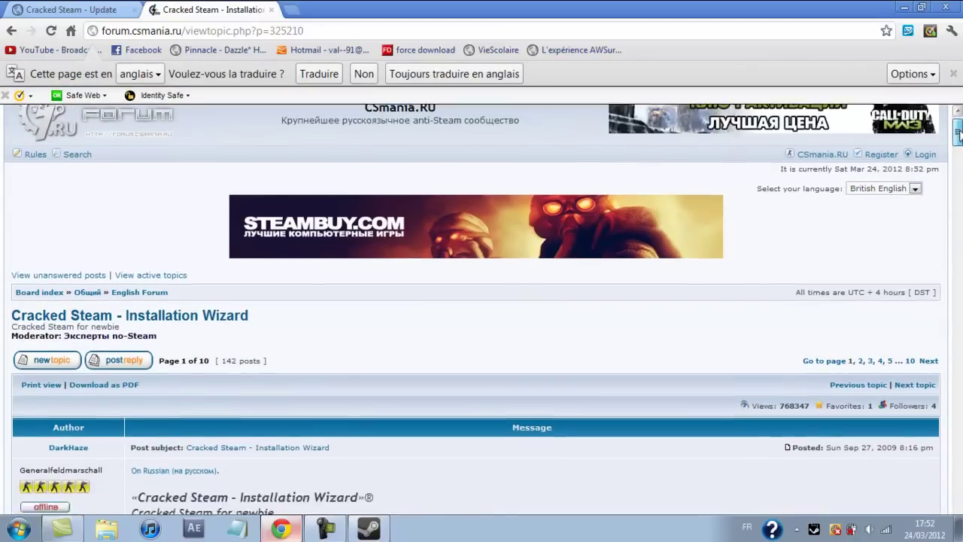
Expand the forum post's Download section and request the free download of CSIW_Setup_17_Mar_2012.exe from the file host.
left_click_drag(959, 132, 958, 156)
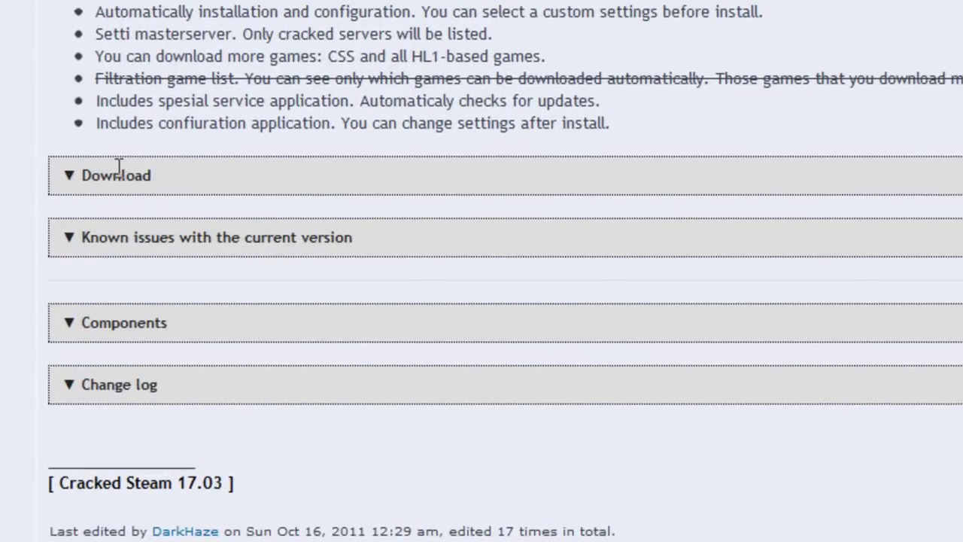
left_click(112, 177)
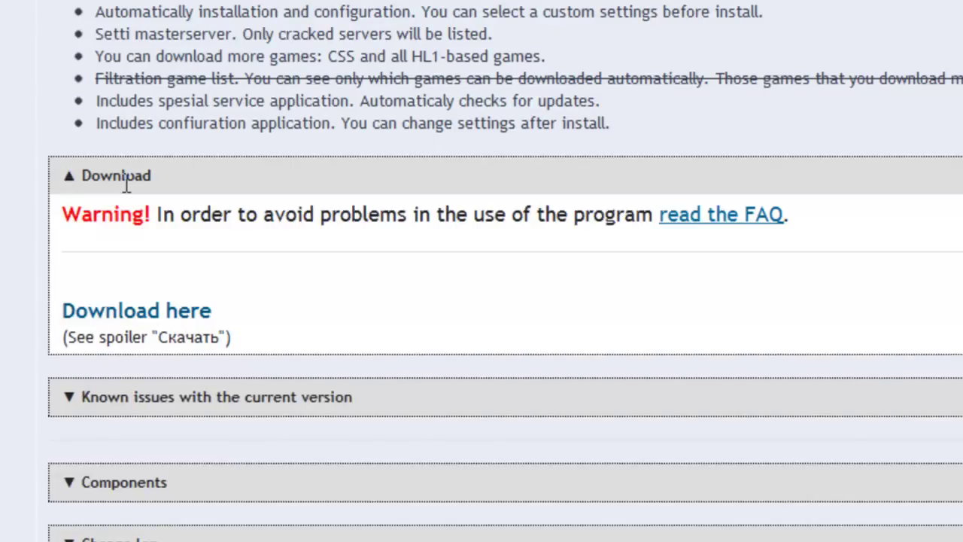
left_click(127, 184)
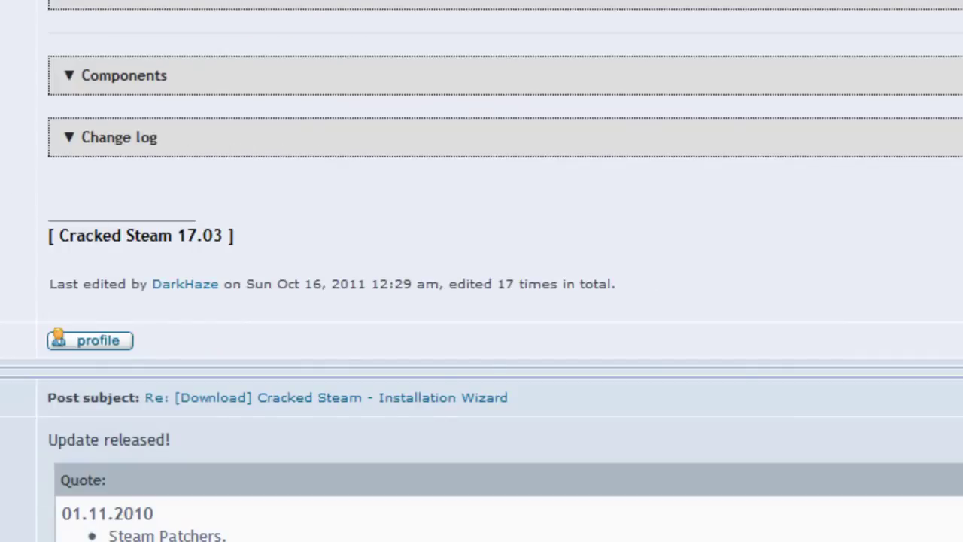
left_click(118, 239)
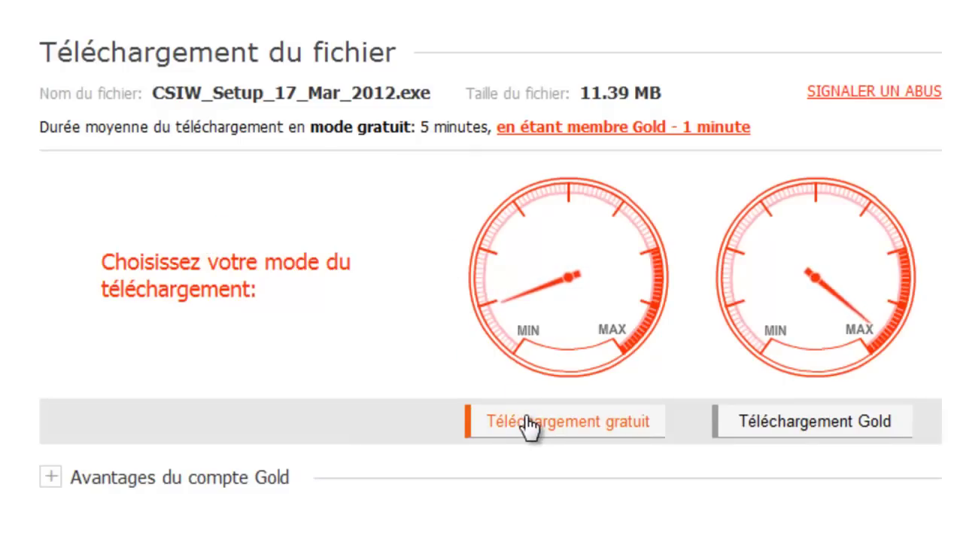
left_click(526, 422)
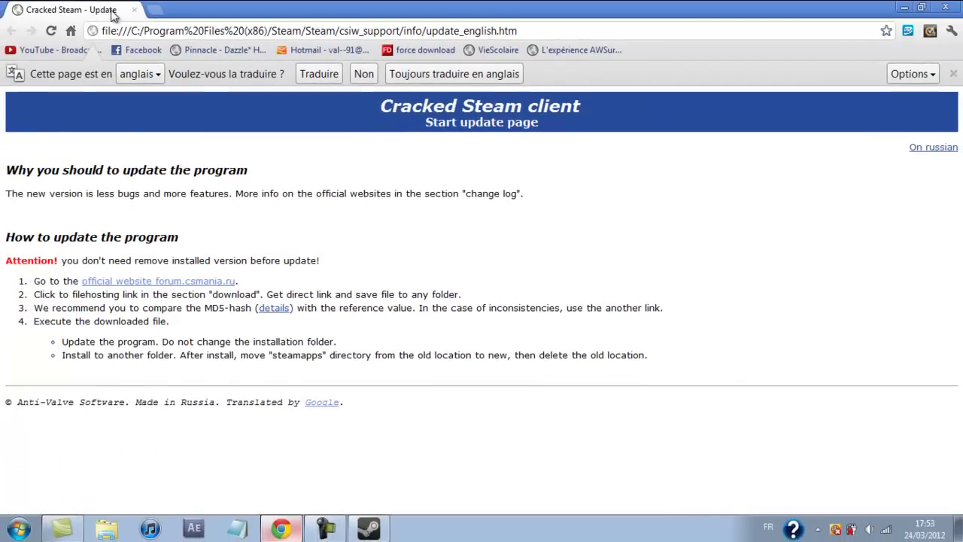
Close the Cracked Steam update page and cancel the running Steam platform update.
left_click(134, 10)
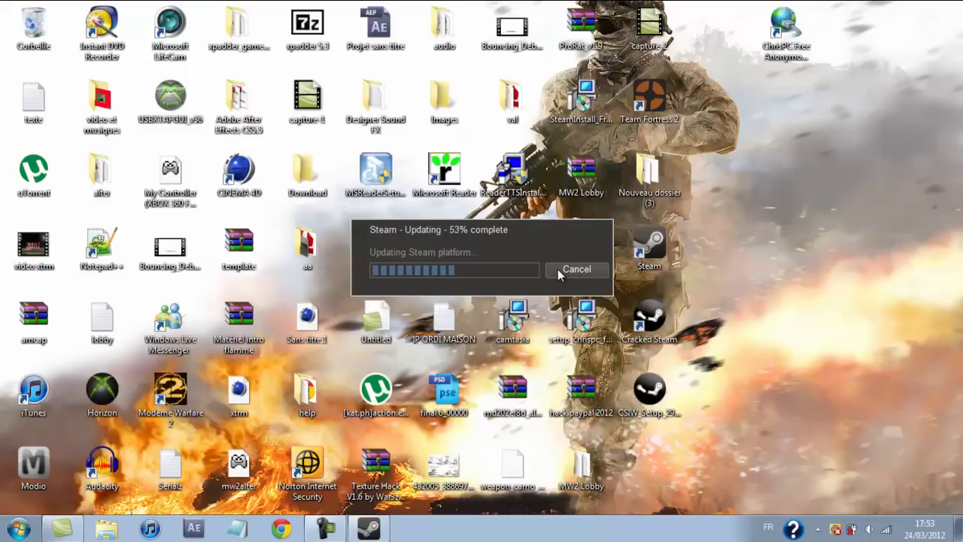
left_click(561, 275)
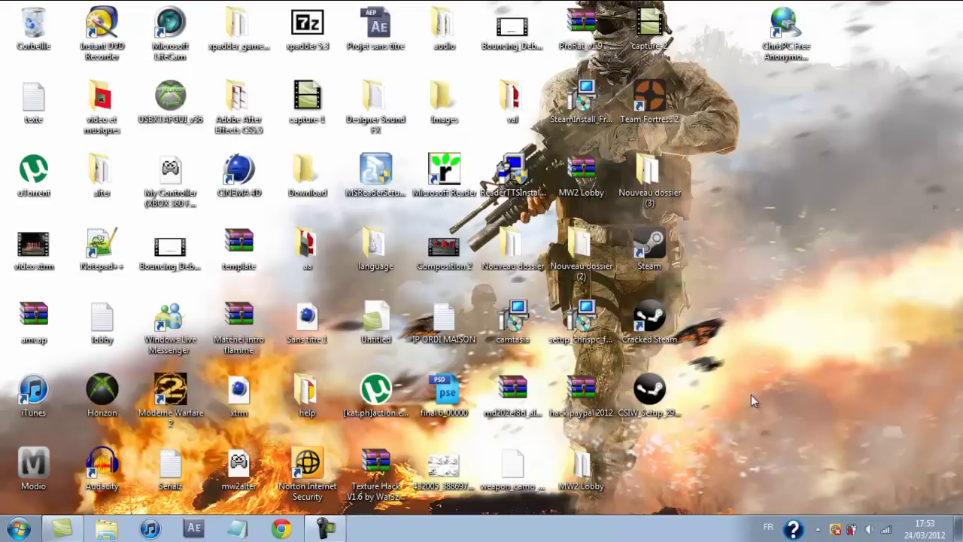
Move CSIW_Setup_17_Mar_2012 from the Nouveau dossier (3) folder onto an empty area of the desktop.
double_click(639, 182)
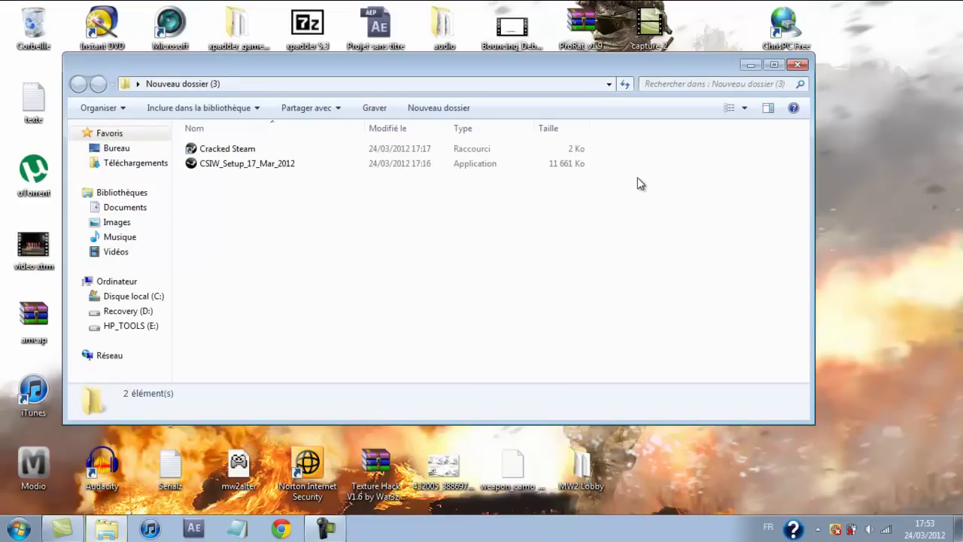
left_click(290, 166)
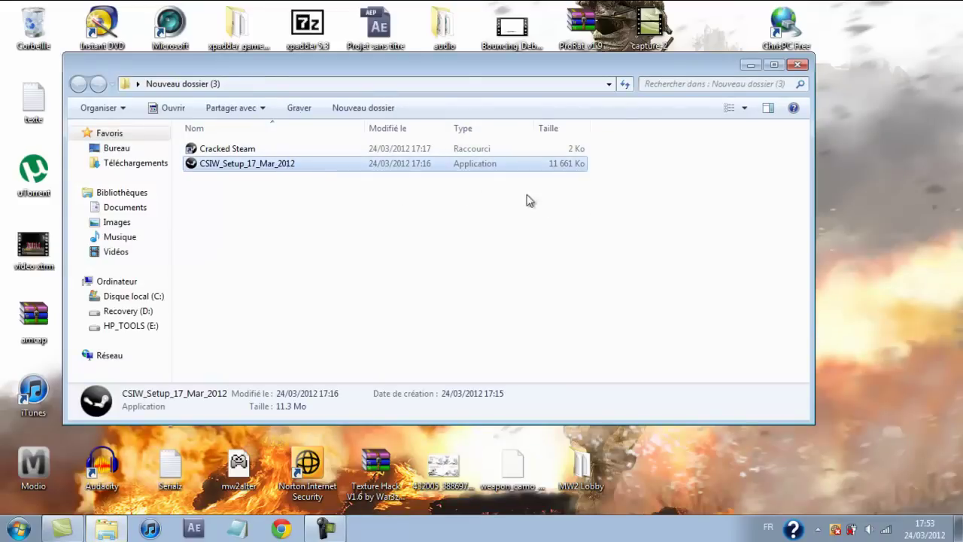
left_click_drag(248, 163, 857, 174)
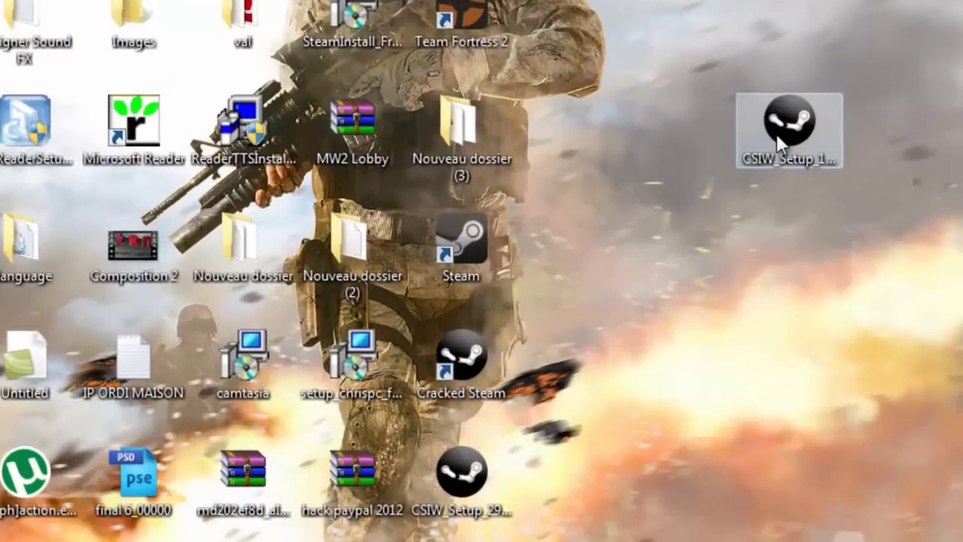
left_click(777, 135)
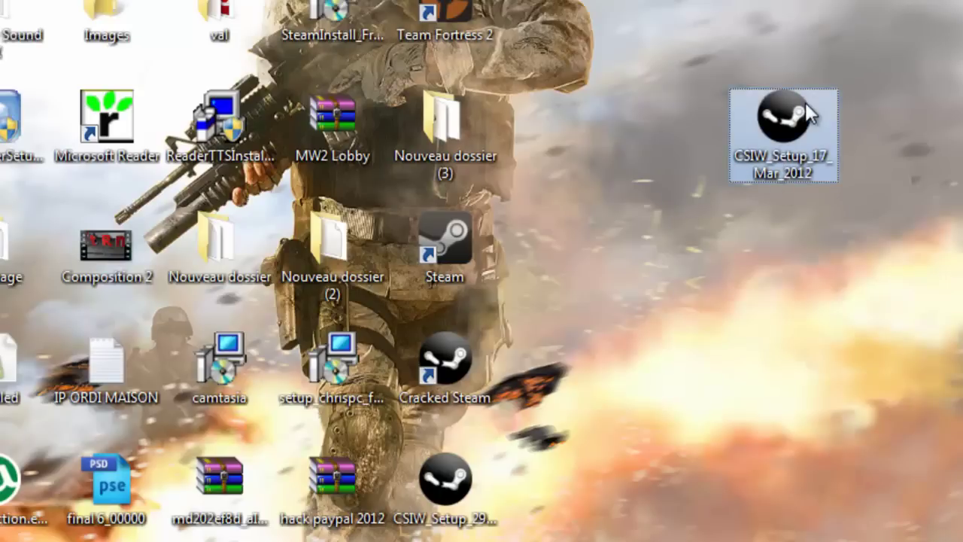
left_click_drag(805, 105, 694, 132)
Run CSIW_Setup_17_Mar_2012 despite the security warning and accept the setup's license agreement.
double_click(701, 106)
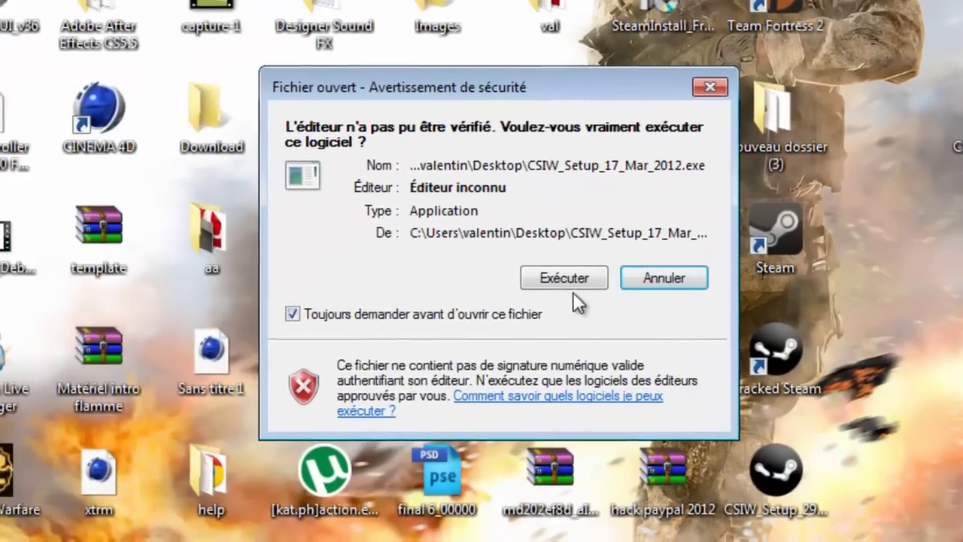
left_click(569, 284)
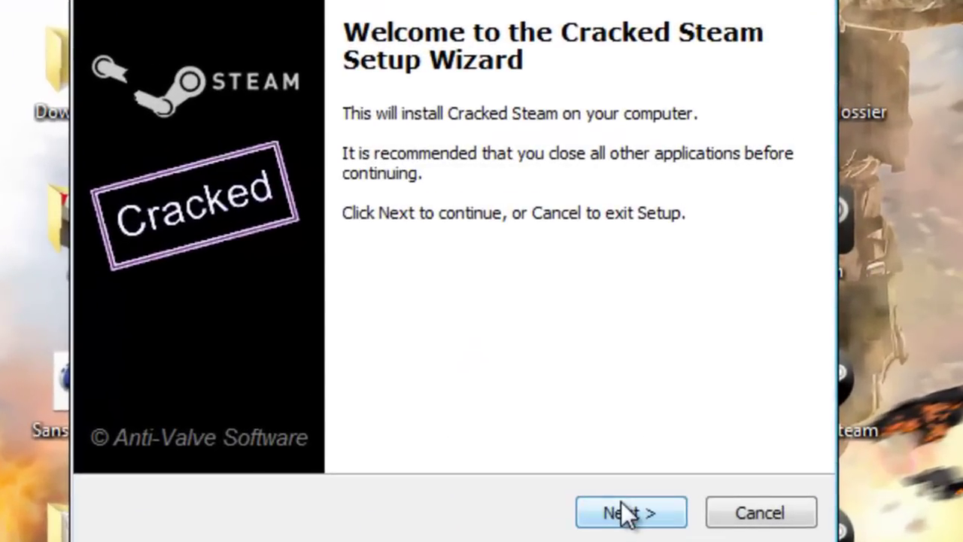
left_click(630, 489)
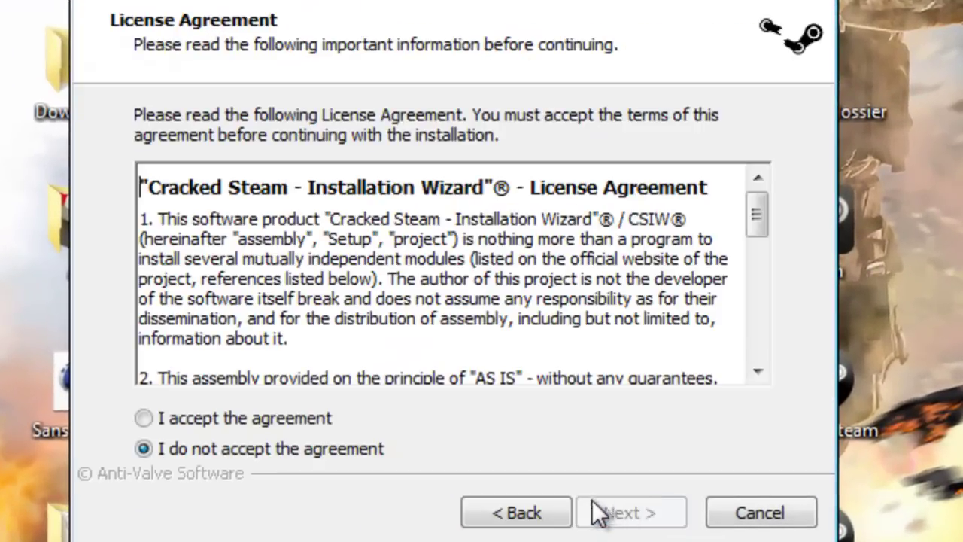
left_click(331, 419)
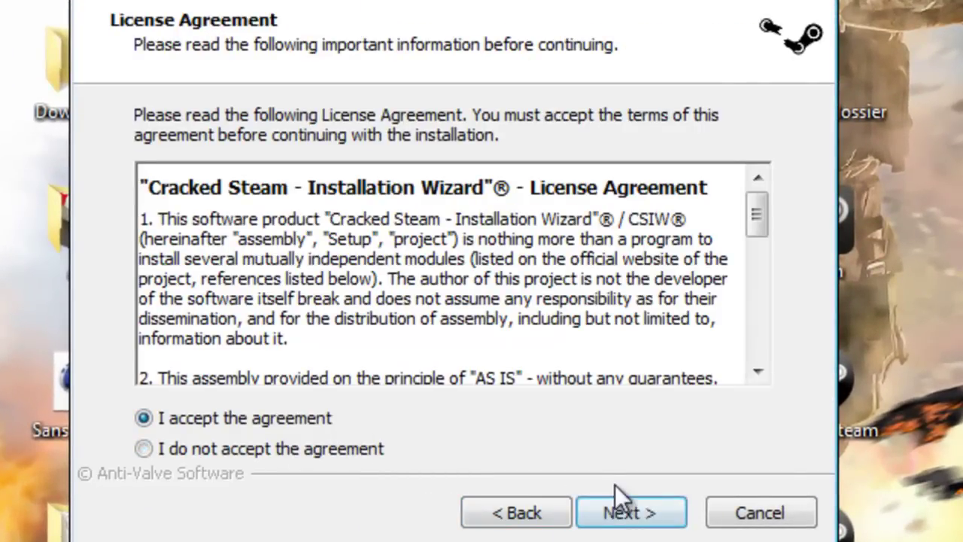
left_click(621, 511)
Follow the advertisement picture to unlock the installation and proceed to the destination location.
left_click(516, 173)
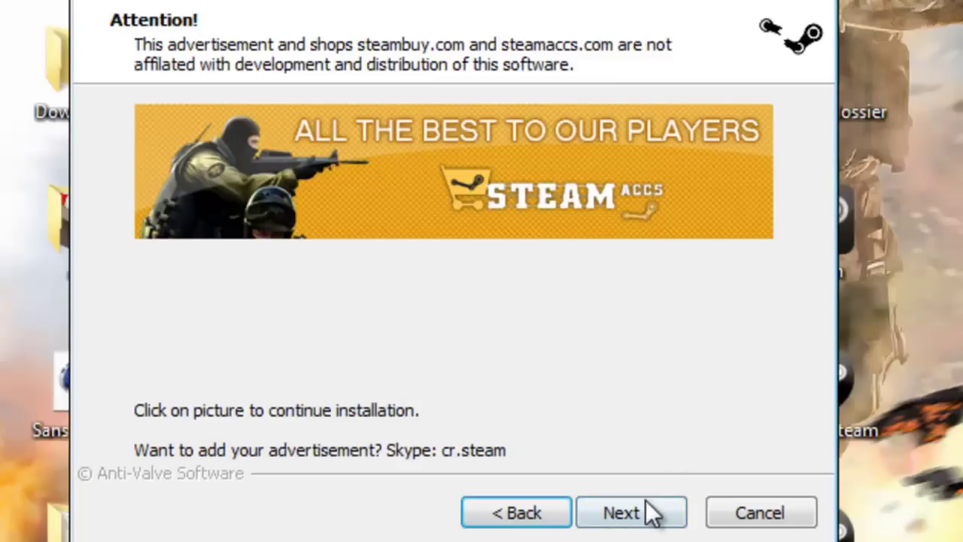
left_click(641, 516)
left_click(647, 523)
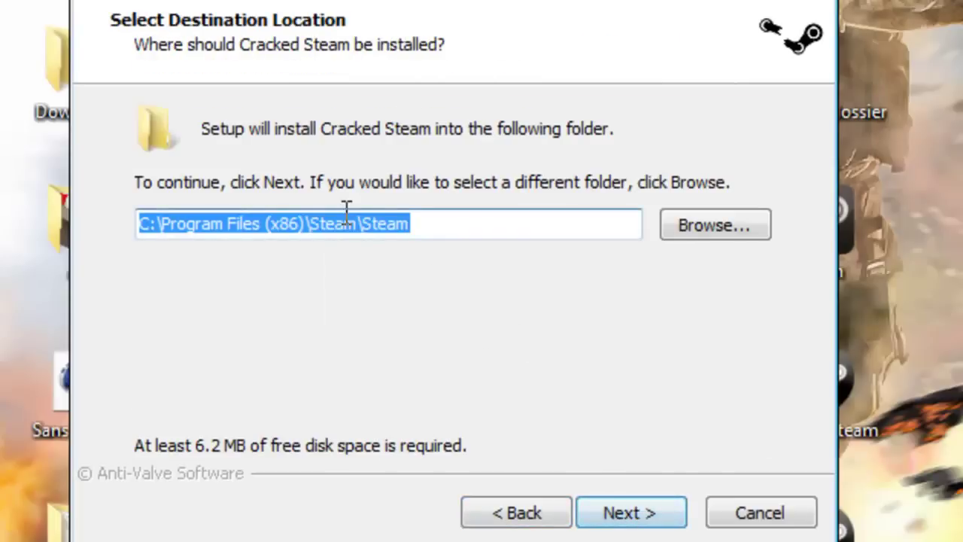
Set the installation folder to C:\Program Files (x86)\Steam and proceed to the Start Menu folder choice.
left_click(425, 228)
double_click(426, 228)
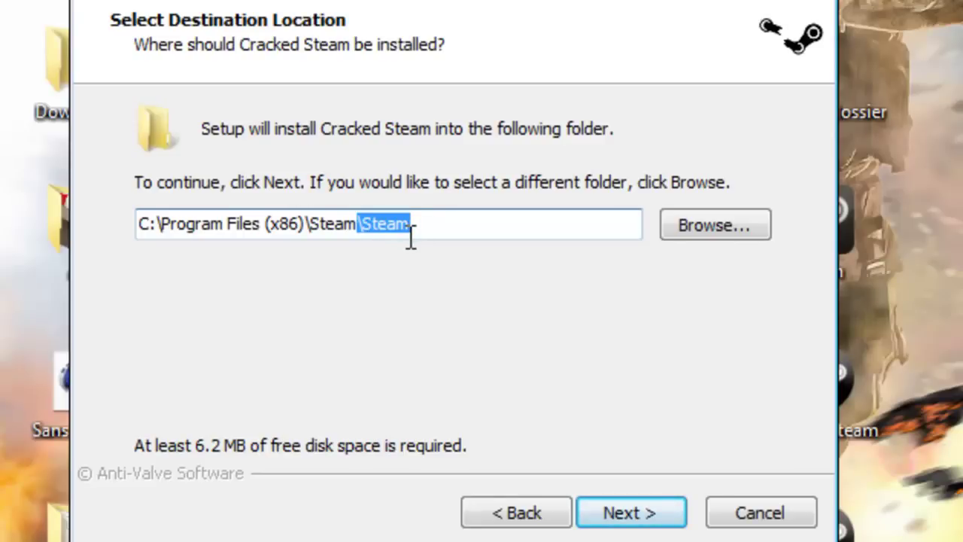
key("BackSpace")
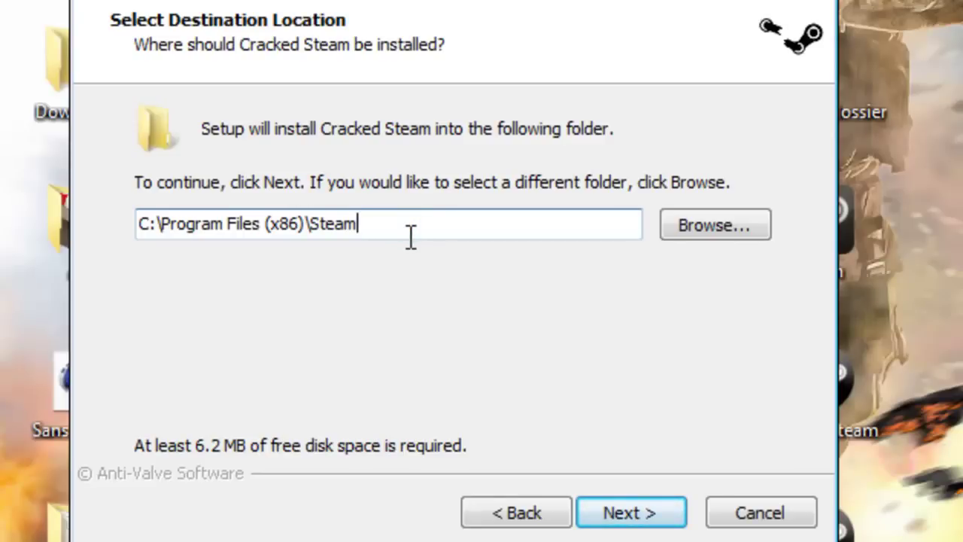
left_click(621, 514)
left_click(623, 512)
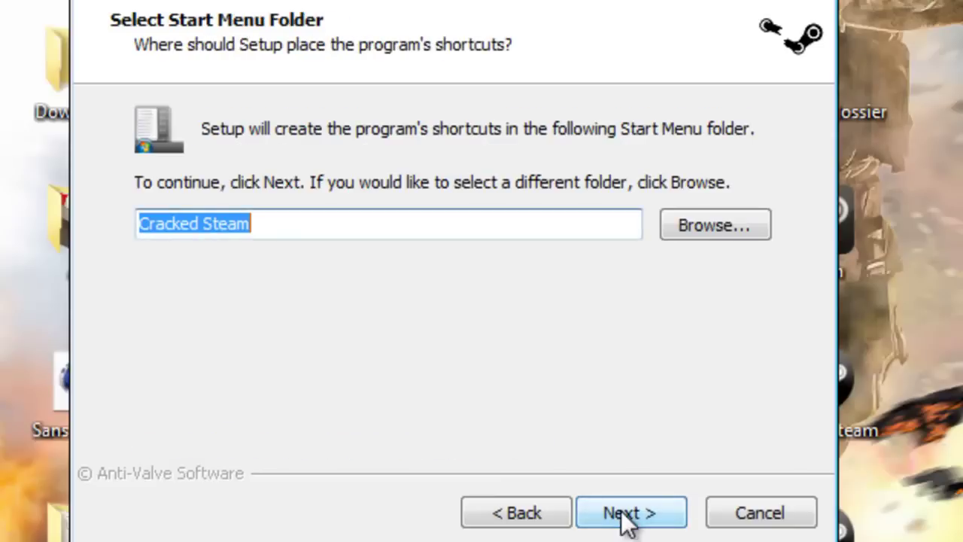
Keep the Cracked Steam Start Menu folder and both desktop icon options, and start the installation.
left_click(623, 512)
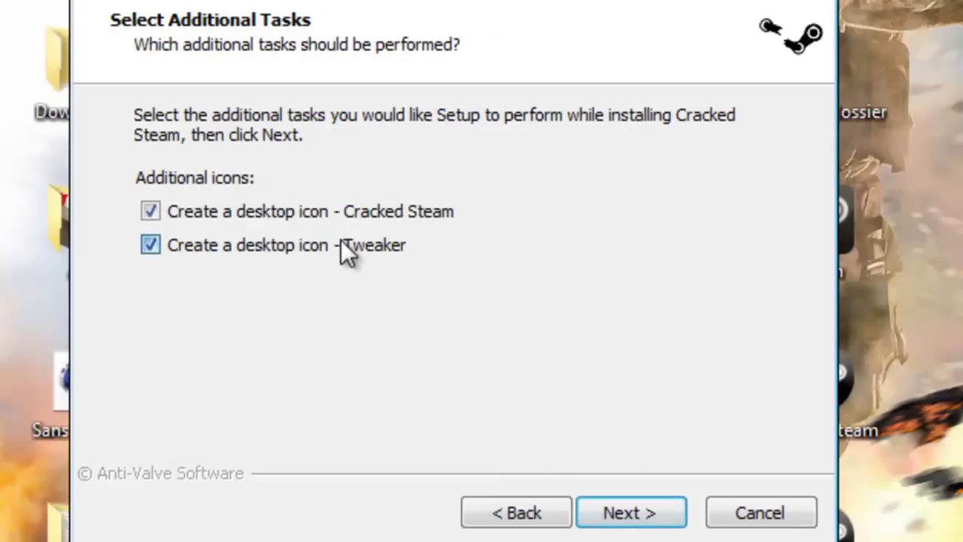
left_click(617, 516)
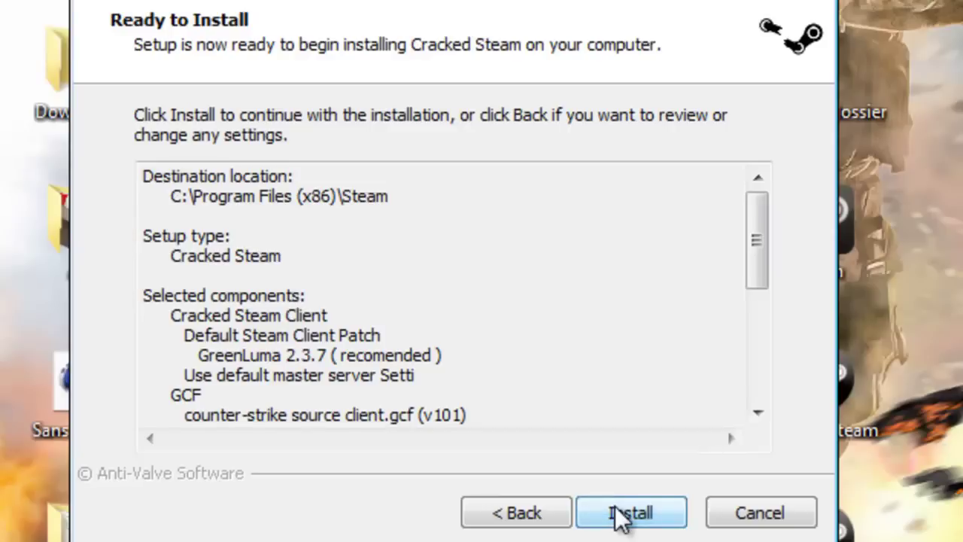
left_click(619, 516)
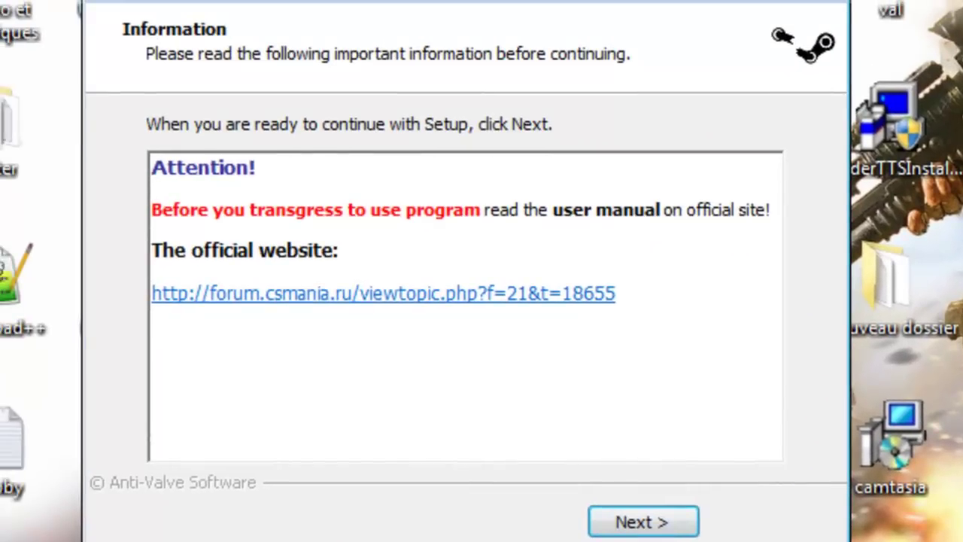
Finish the Cracked Steam setup with only the option to launch Cracked Steam enabled.
left_click(643, 521)
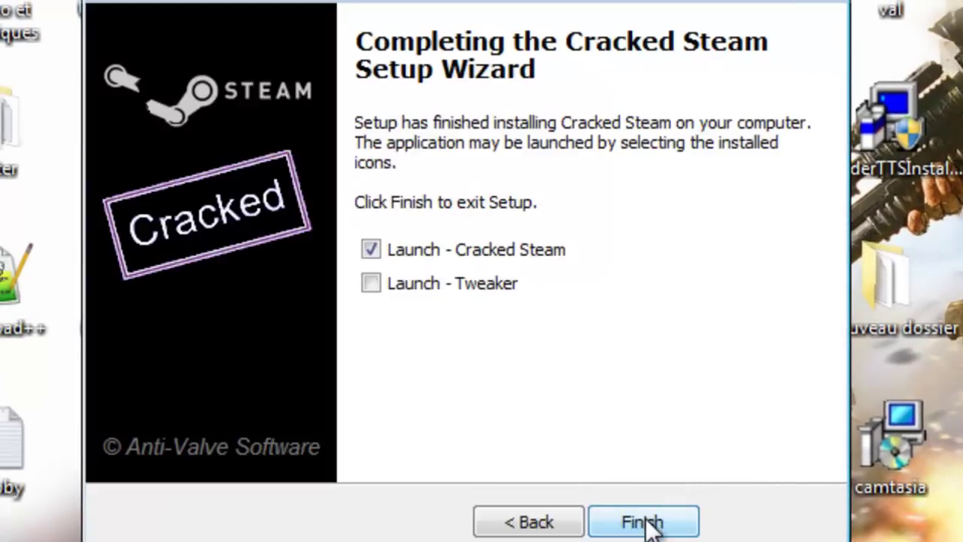
left_click(641, 521)
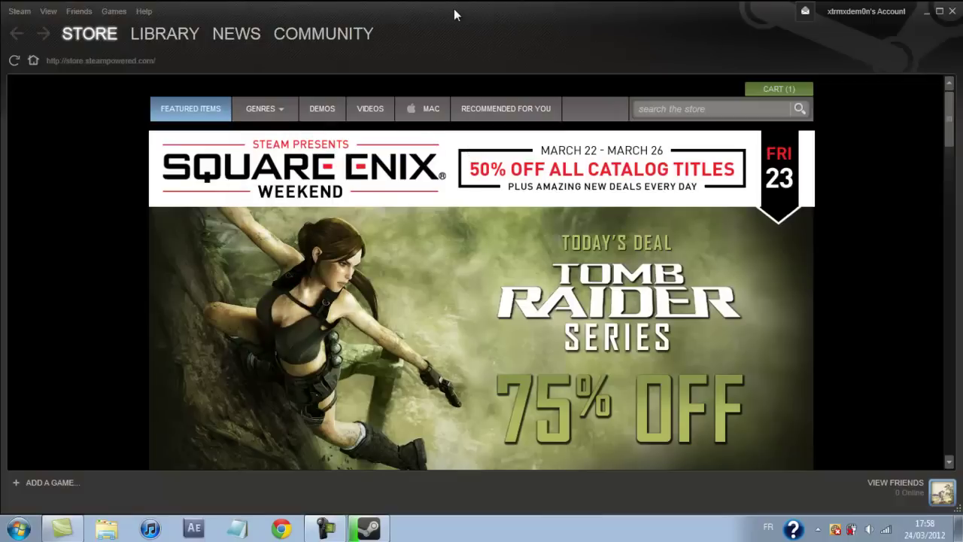
Browse the game library and view the pages for Emergency 2012, Emerald City Confidential and Escape from Paradise 2.
left_click(169, 31)
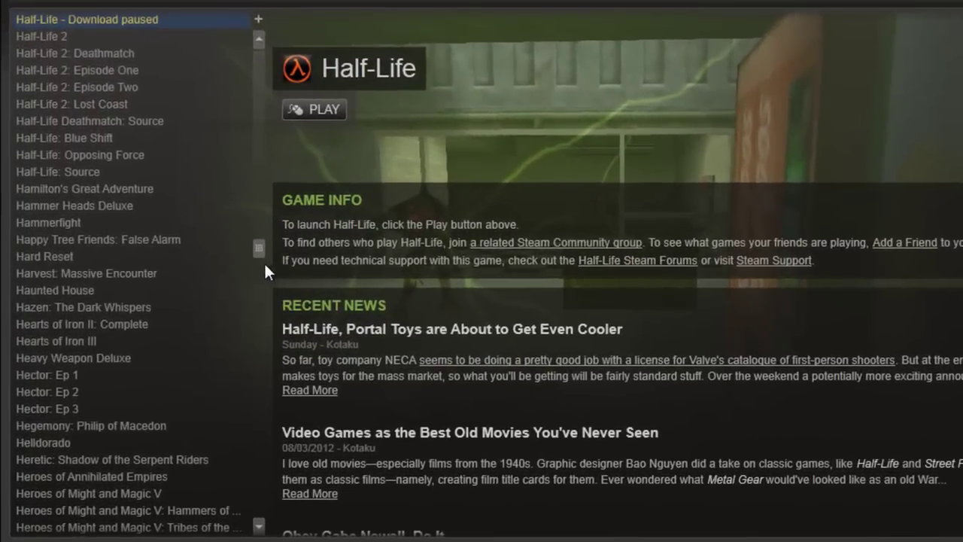
left_click_drag(264, 261, 184, 205)
left_click(184, 205)
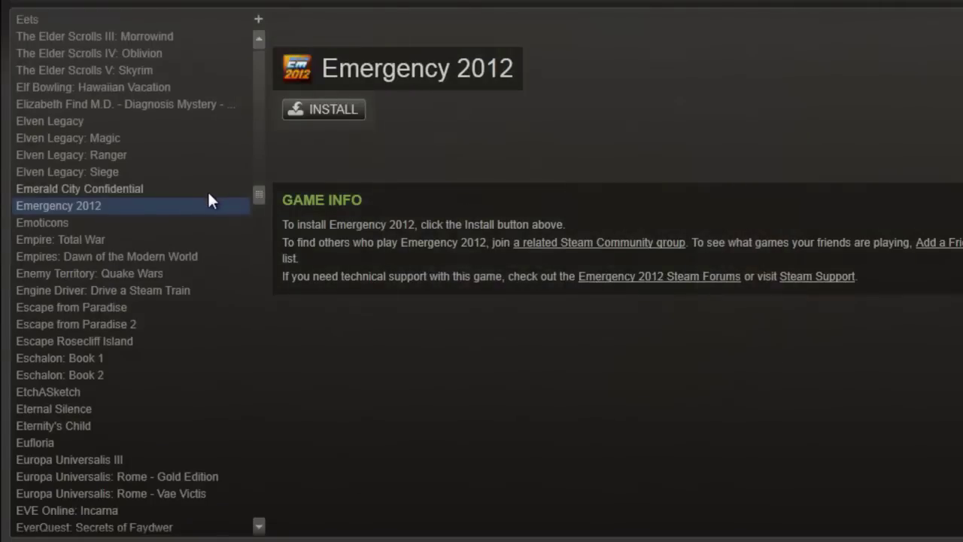
left_click(209, 191)
left_click_drag(260, 188, 260, 200)
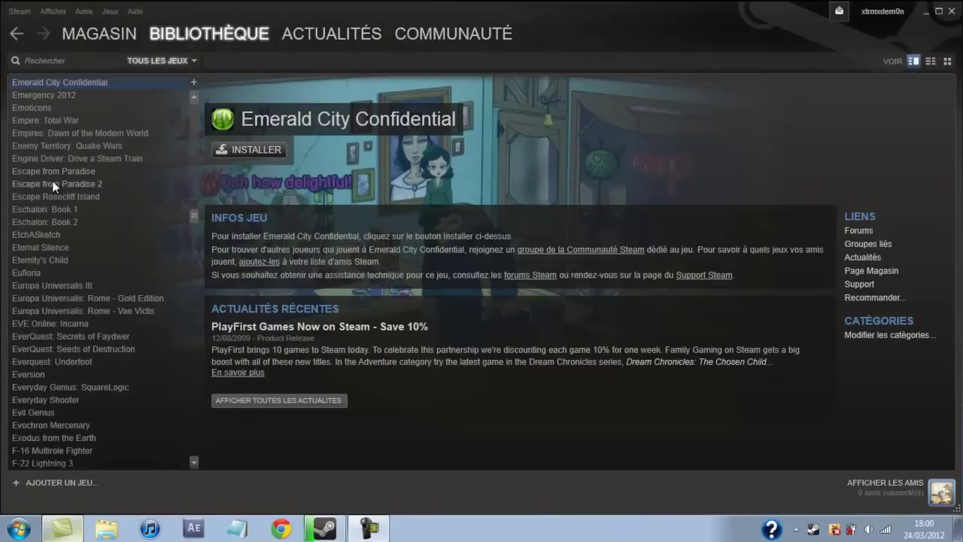
left_click(52, 184)
scroll(82, 113, "down", 2)
scroll(150, 150, "up", 1)
left_click_drag(189, 212, 161, 345)
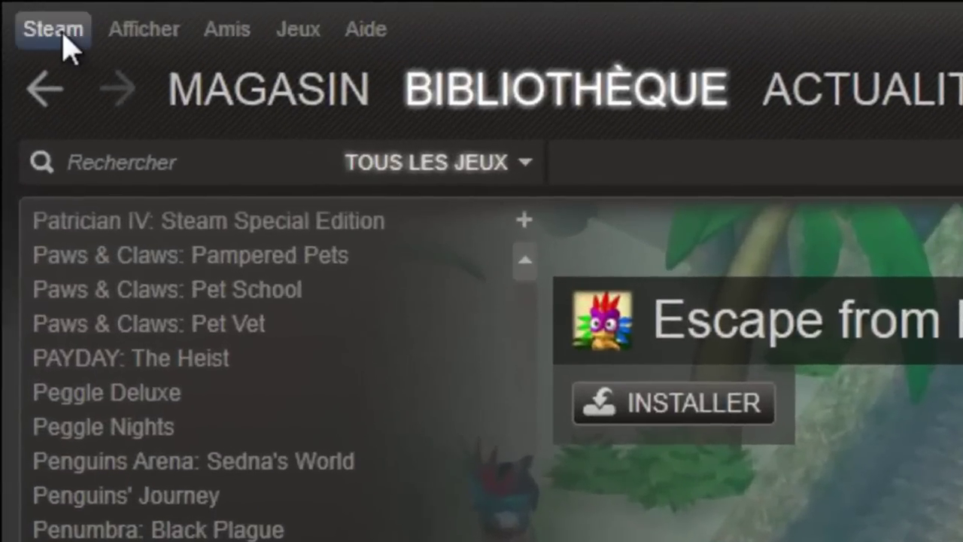
Choose Français as the interface language in the Steam settings and accept the settings.
left_click(53, 30)
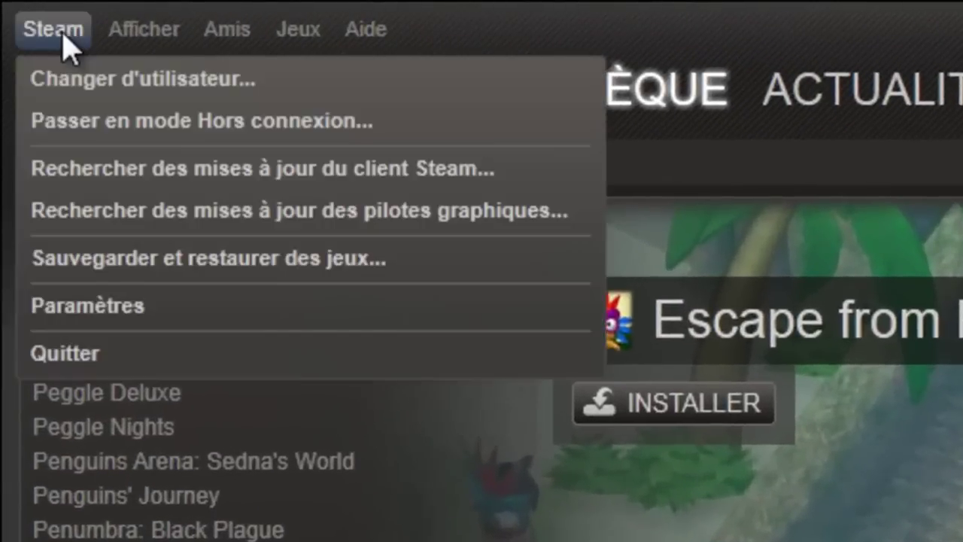
left_click(87, 316)
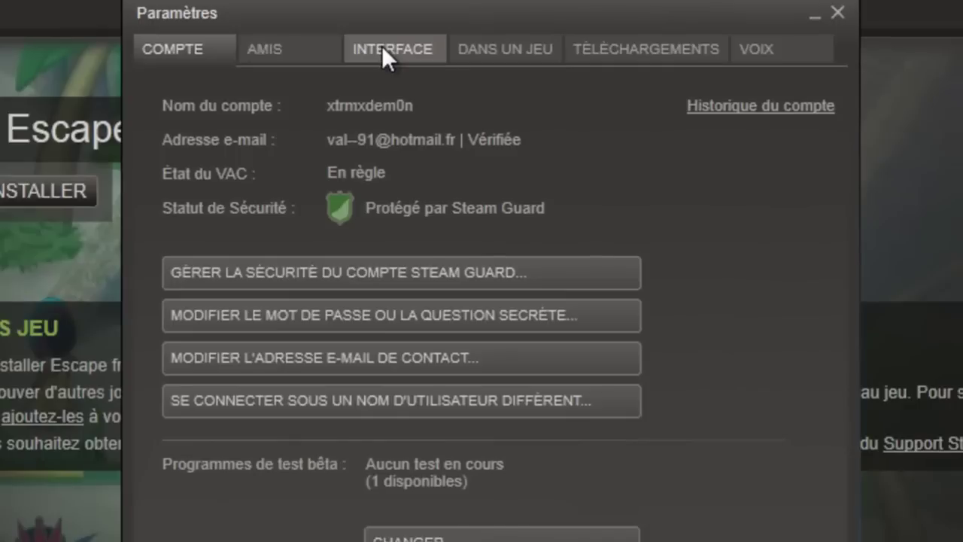
left_click(381, 45)
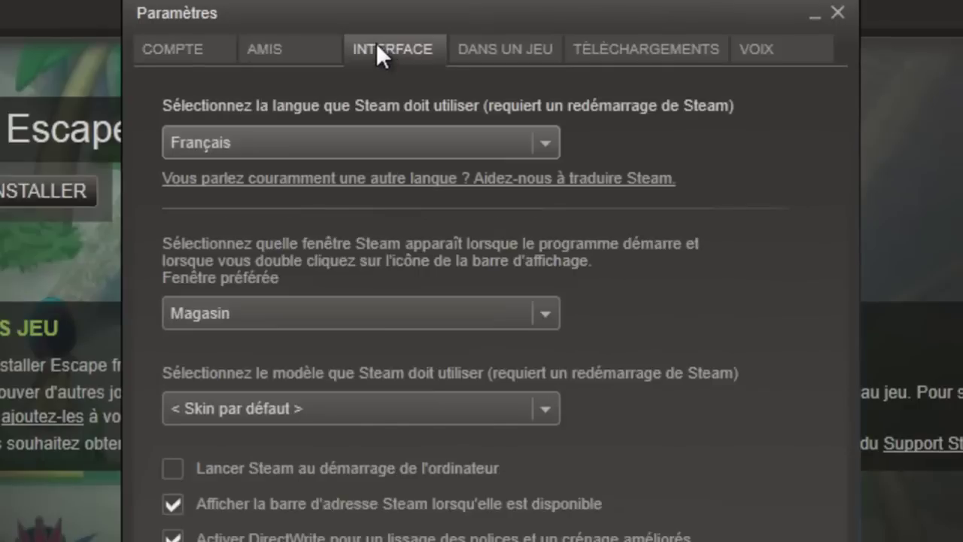
left_click(550, 143)
scroll(546, 362, "down", 1)
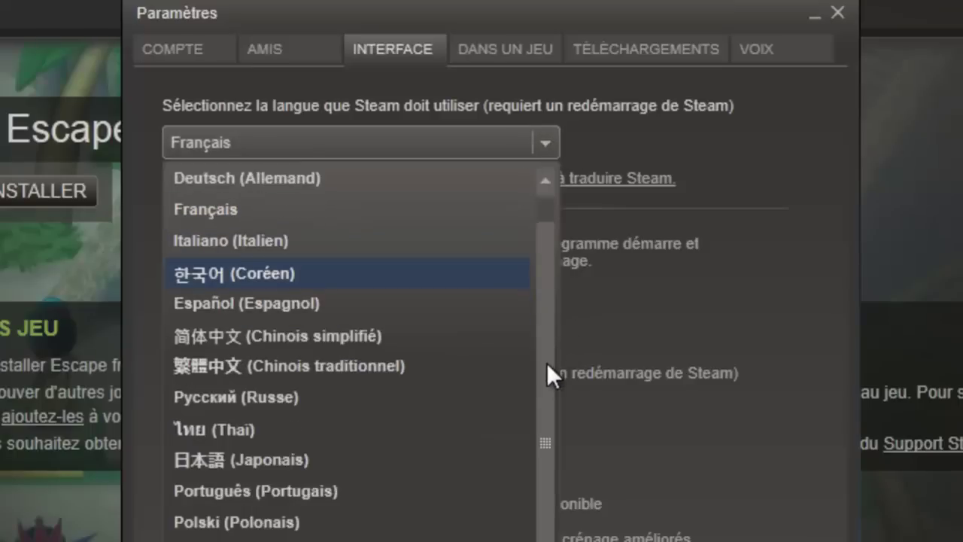
scroll(546, 362, "down", 3)
scroll(551, 454, "up", 2)
scroll(544, 385, "up", 1)
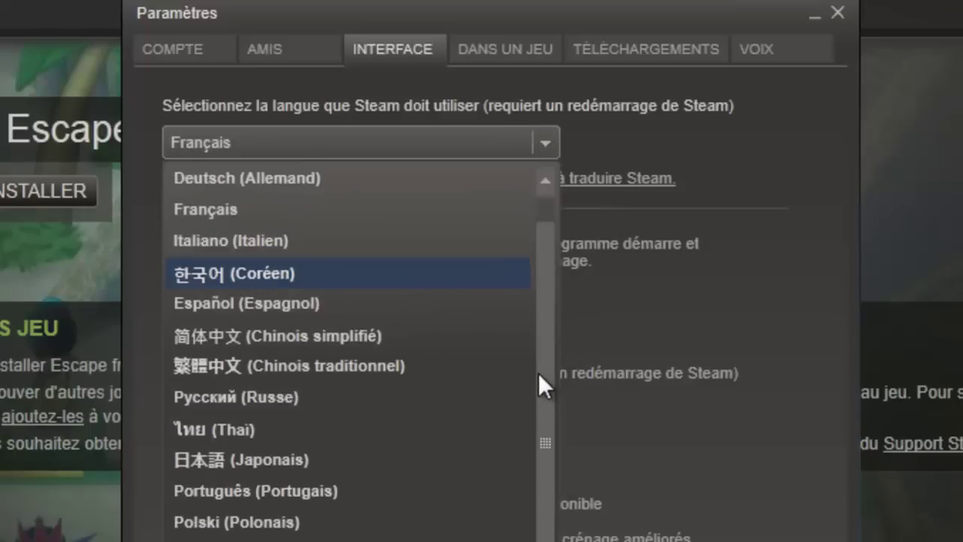
left_click(333, 209)
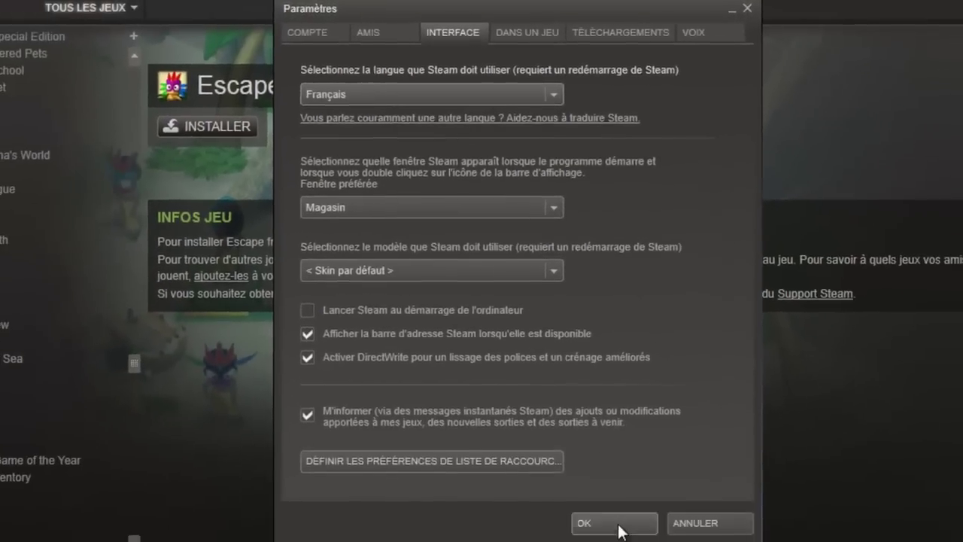
left_click(616, 525)
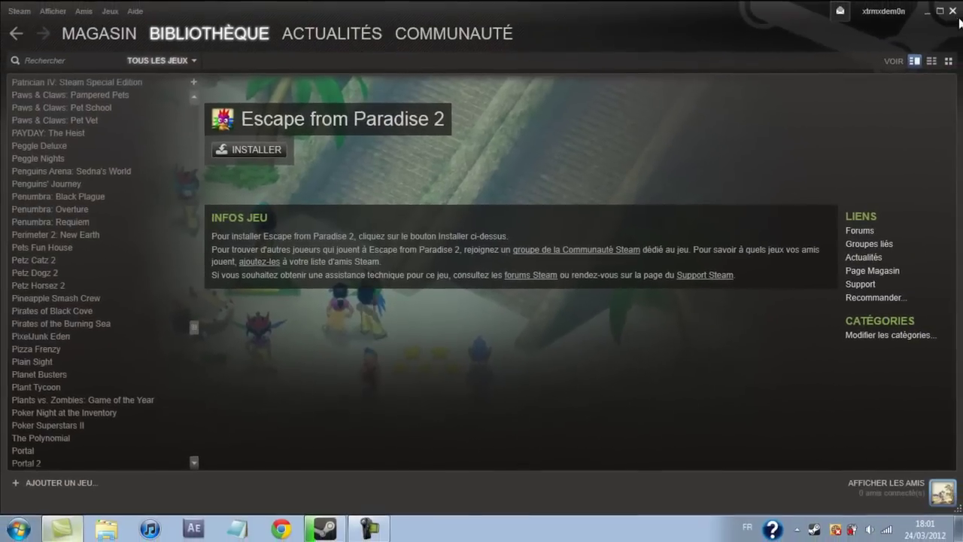
Leave the Steam window for the desktop and select the Cracked Steam shortcut.
key("super+d")
left_click(648, 320)
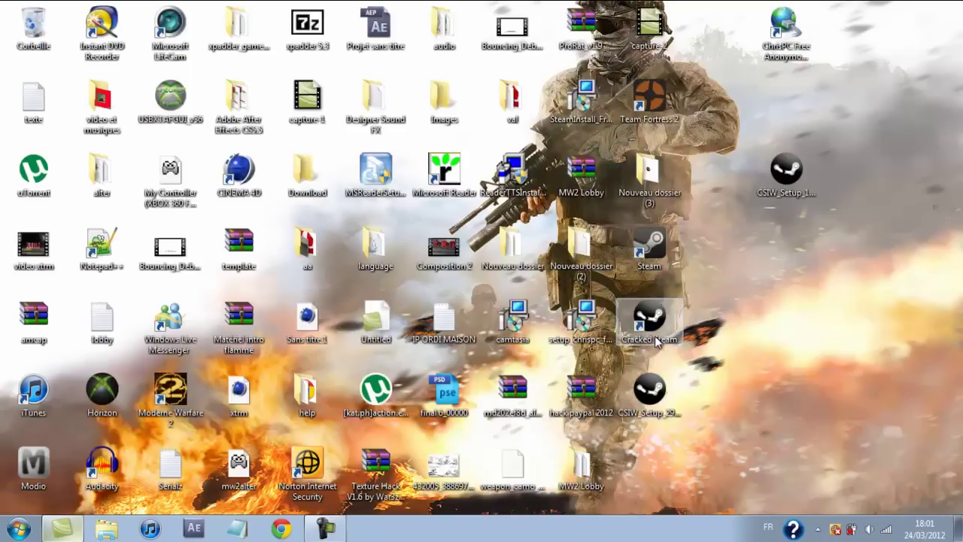